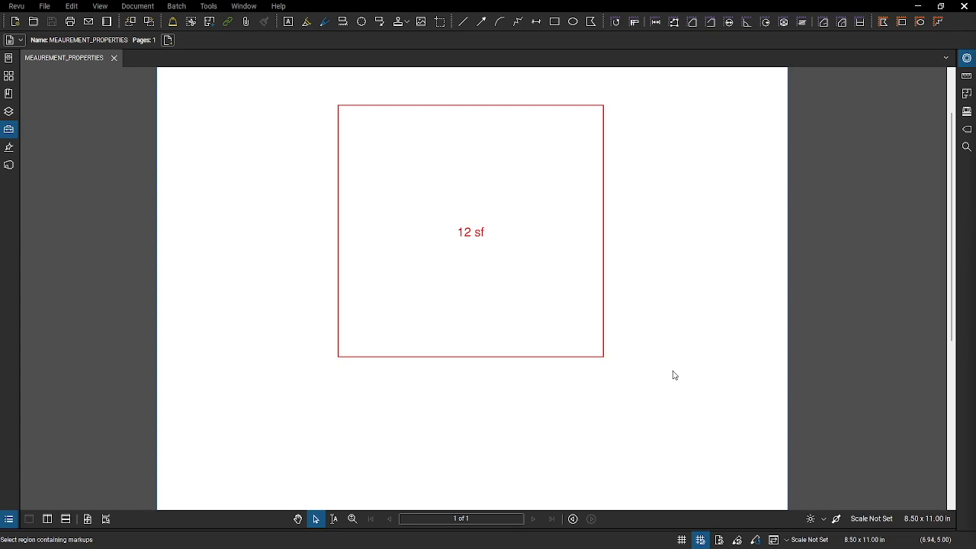
Inspect the square area measurement and the stepped polylength measurement by selecting each in turn
left_click(603, 340)
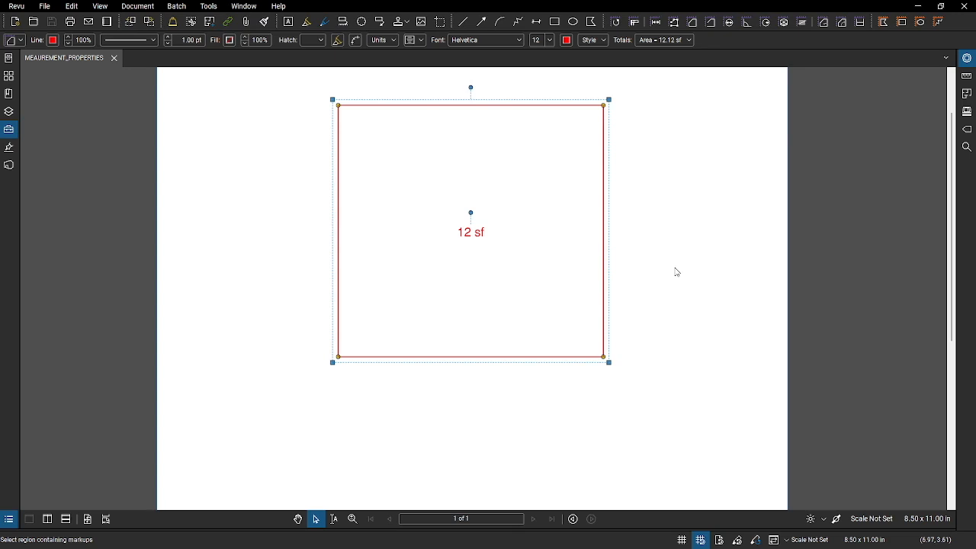
left_click_drag(669, 340, 669, 155)
left_click_drag(638, 381, 619, 247)
left_click(621, 250)
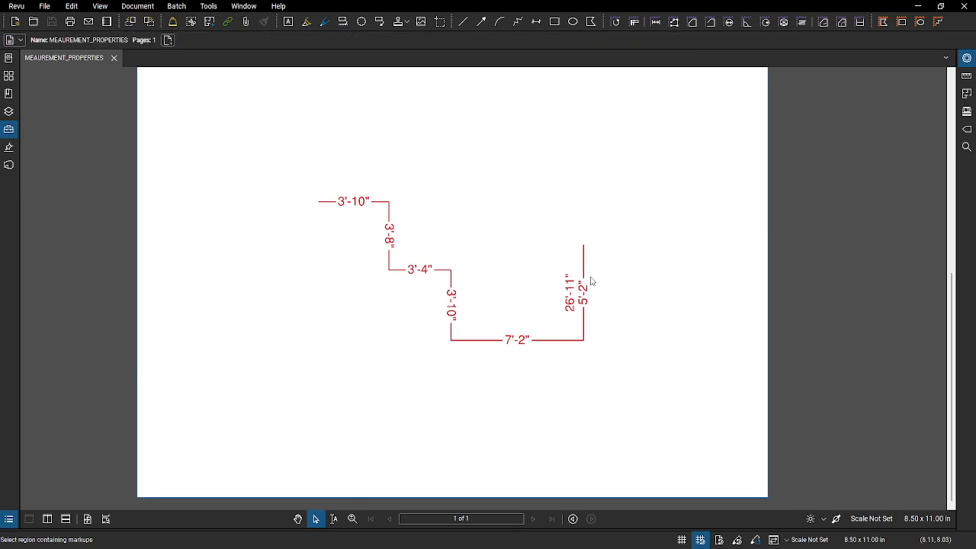
left_click(588, 288)
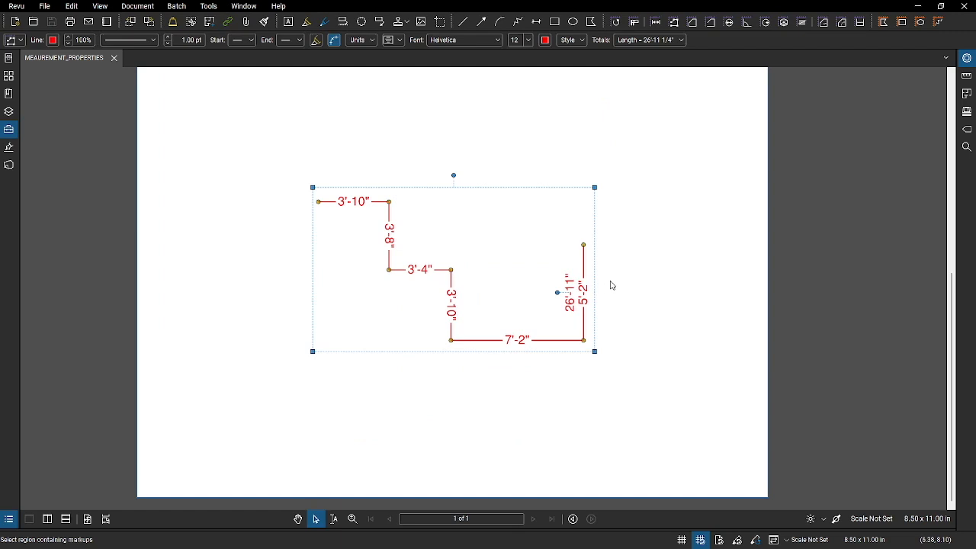
left_click(651, 259)
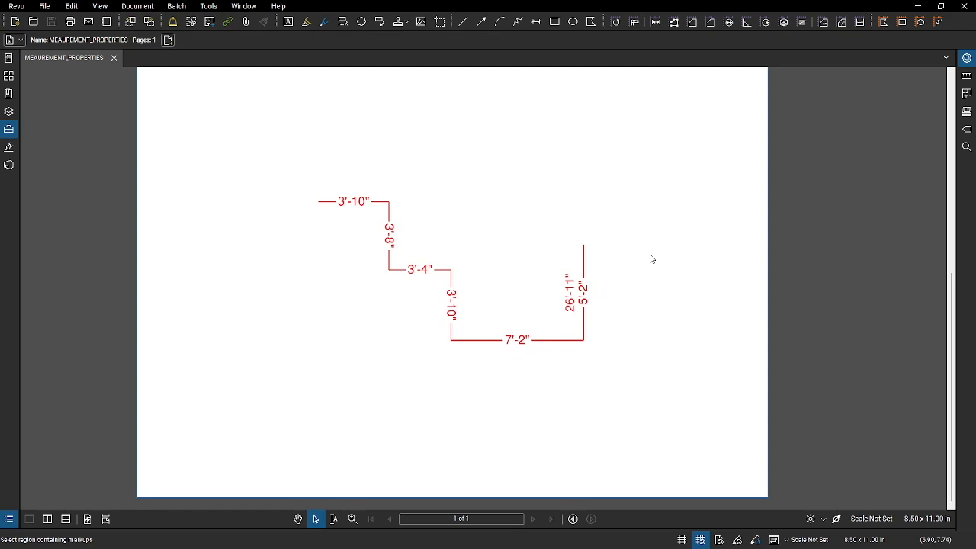
Align the stepped polylength measurement's segment values horizontally, then turn off its segment values
left_click(592, 305)
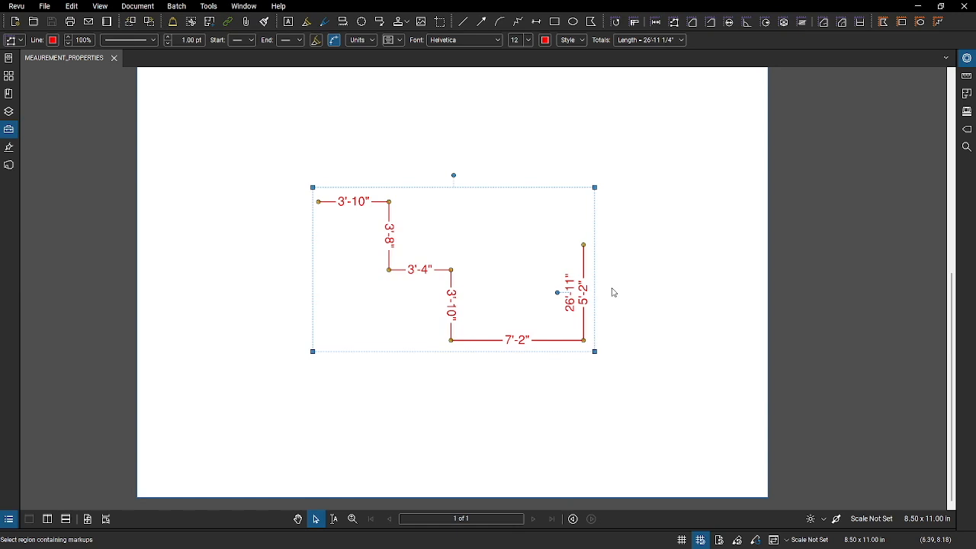
left_click(967, 58)
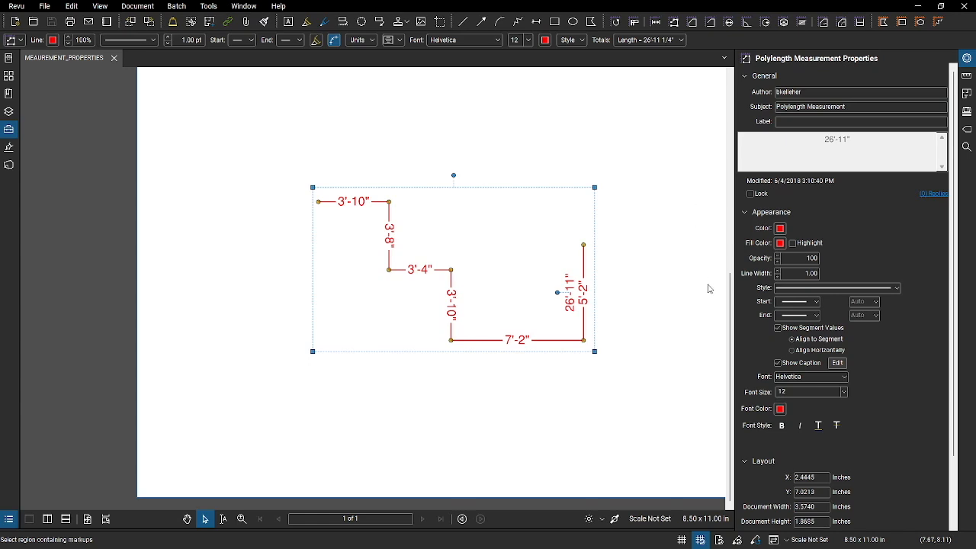
left_click(792, 350)
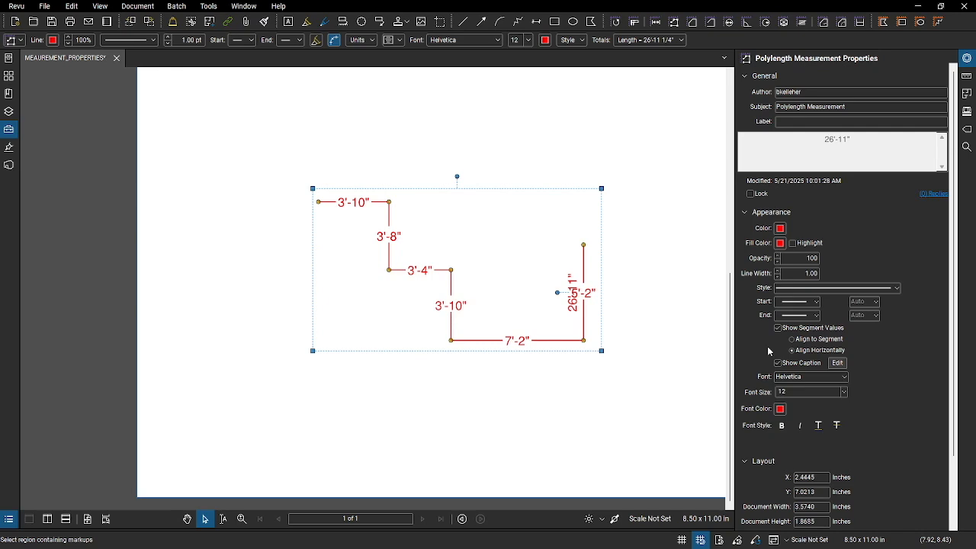
left_click(777, 328)
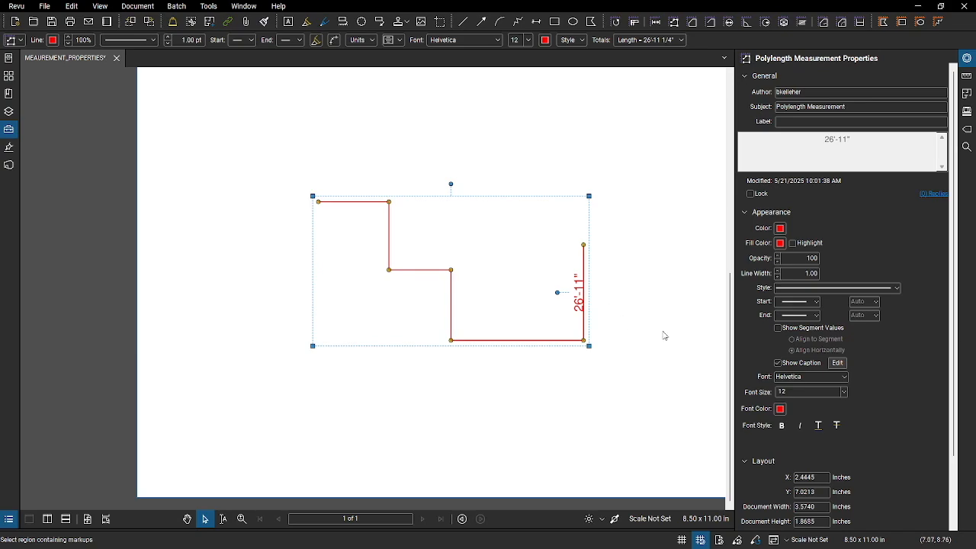
Add Wall Area to the square area measurement's caption and label the measurement Hardwood
left_click_drag(654, 242, 649, 311)
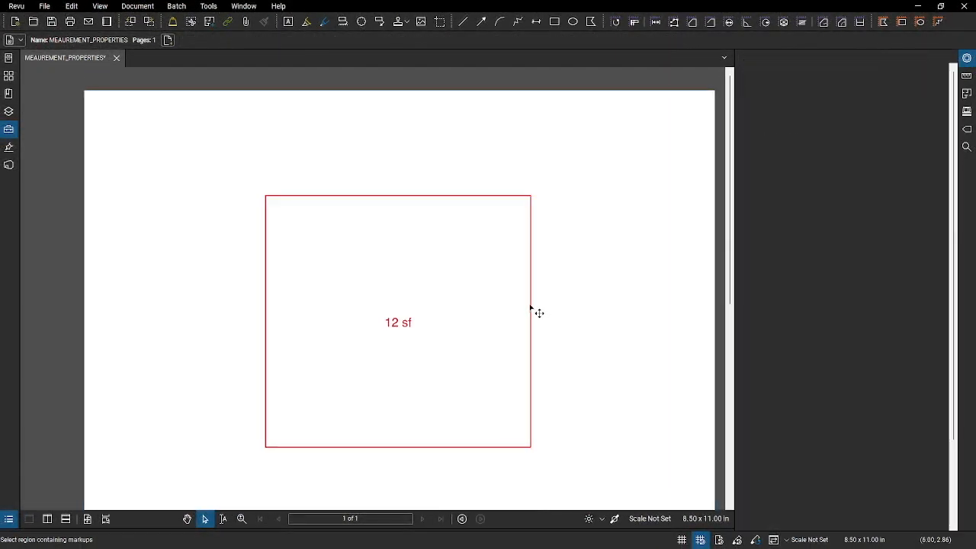
left_click(532, 306)
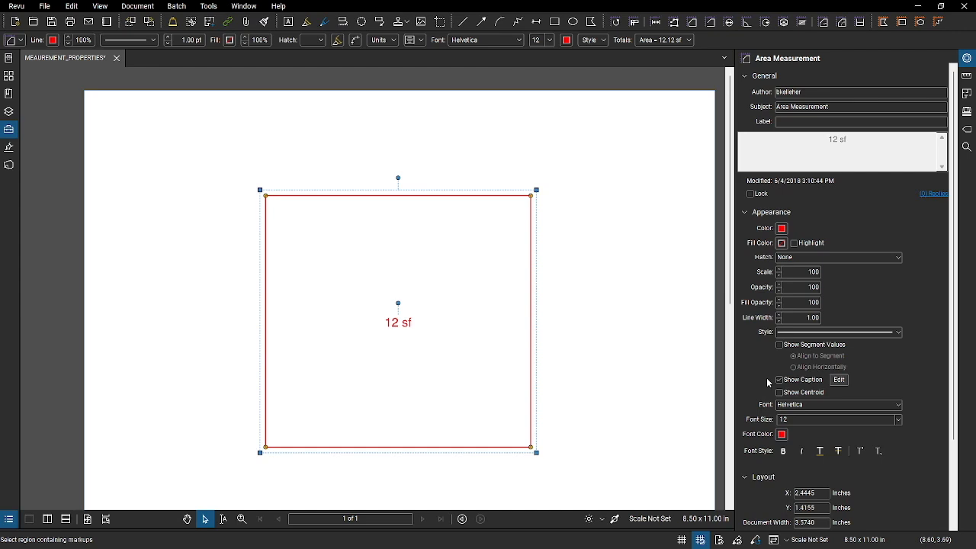
left_click(840, 380)
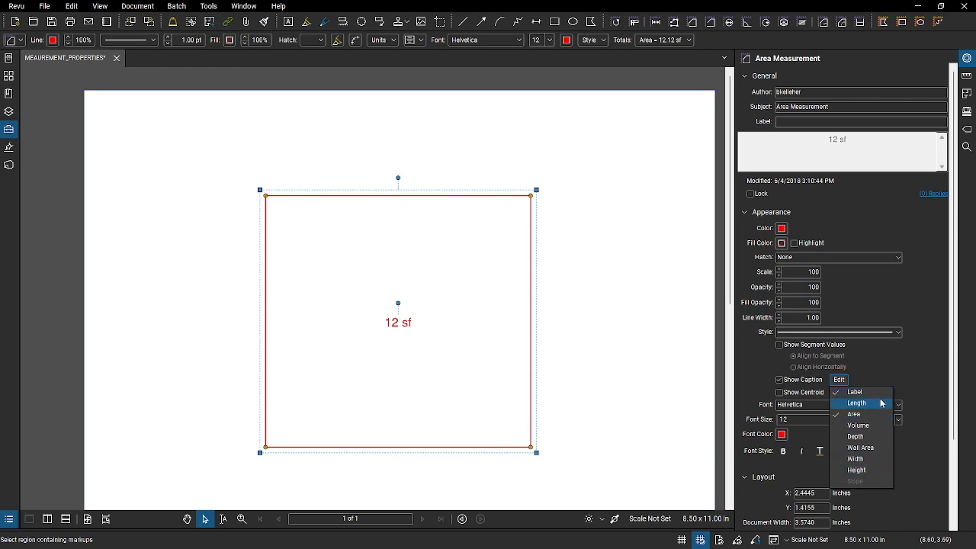
left_click(877, 452)
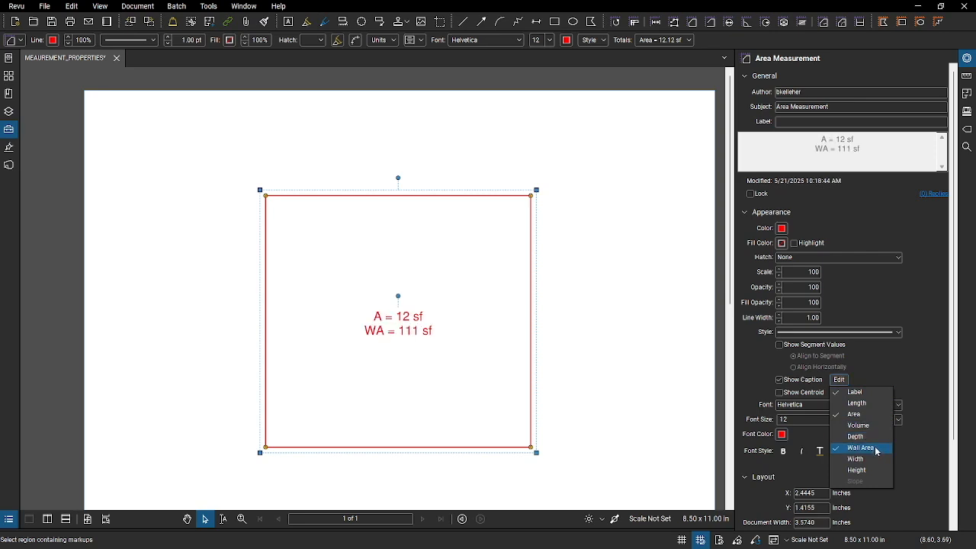
left_click(820, 122)
type("Hardwood")
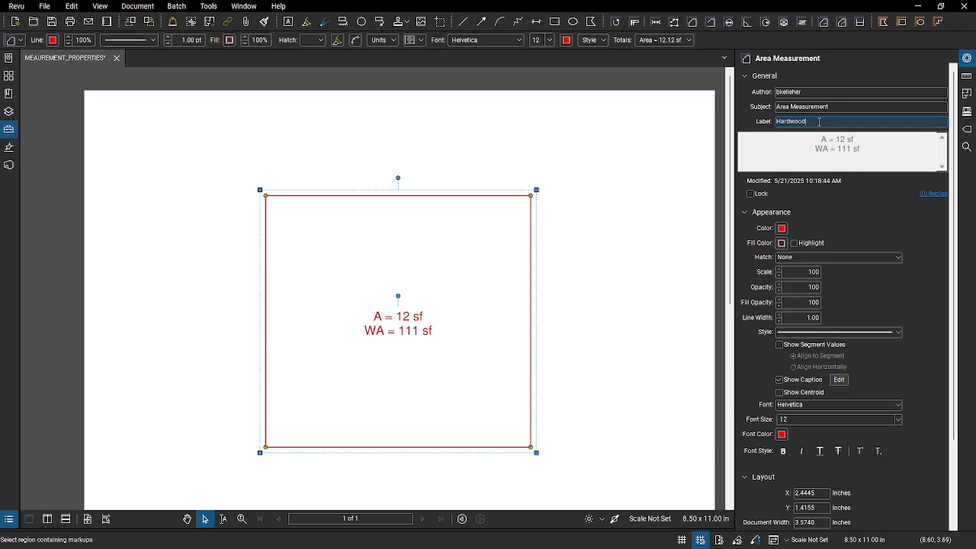
Give the area measurement a 3/12 pitch slope and move its caption into the square's lower-right corner
left_click(393, 41)
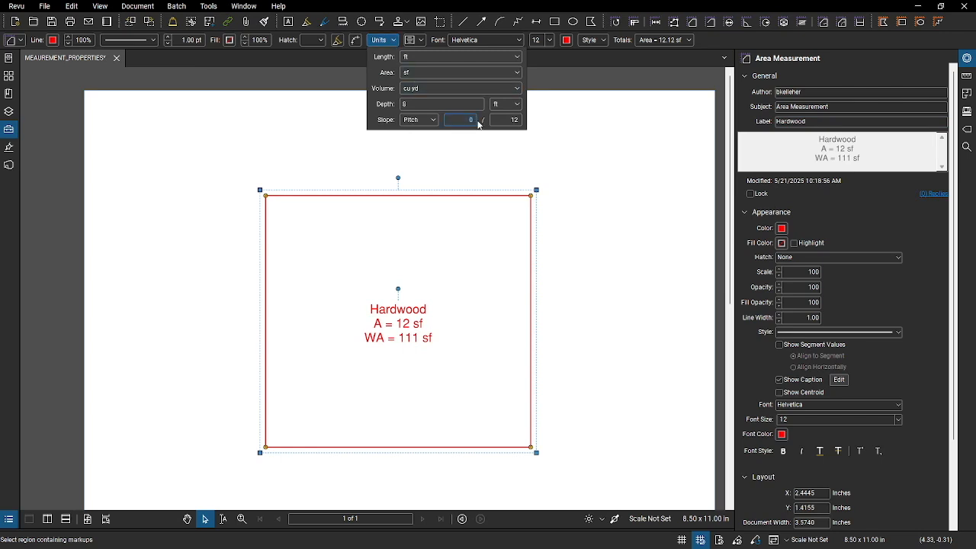
type("3")
left_click(496, 146)
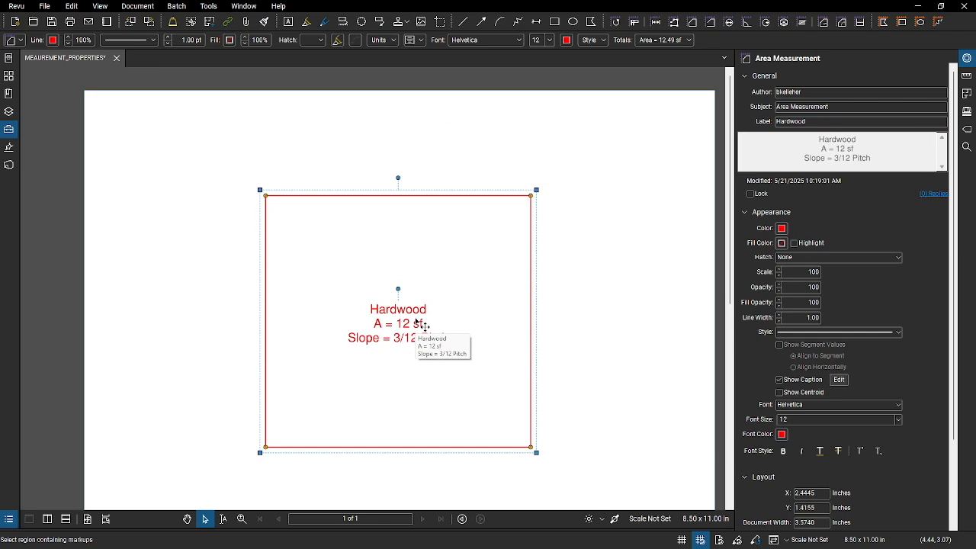
left_click_drag(424, 325, 491, 413)
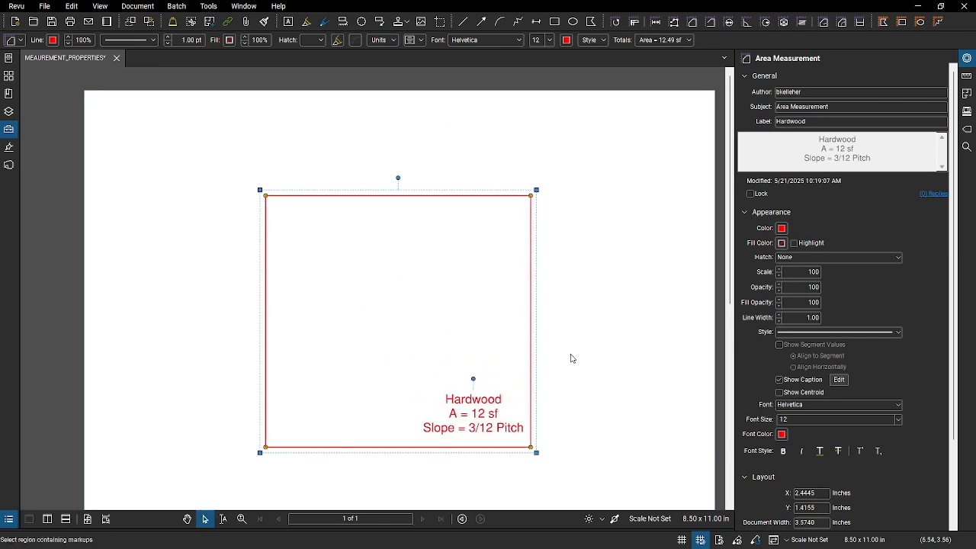
Hide the area measurement's caption, show it again, and display the shape's centroid
left_click(779, 381)
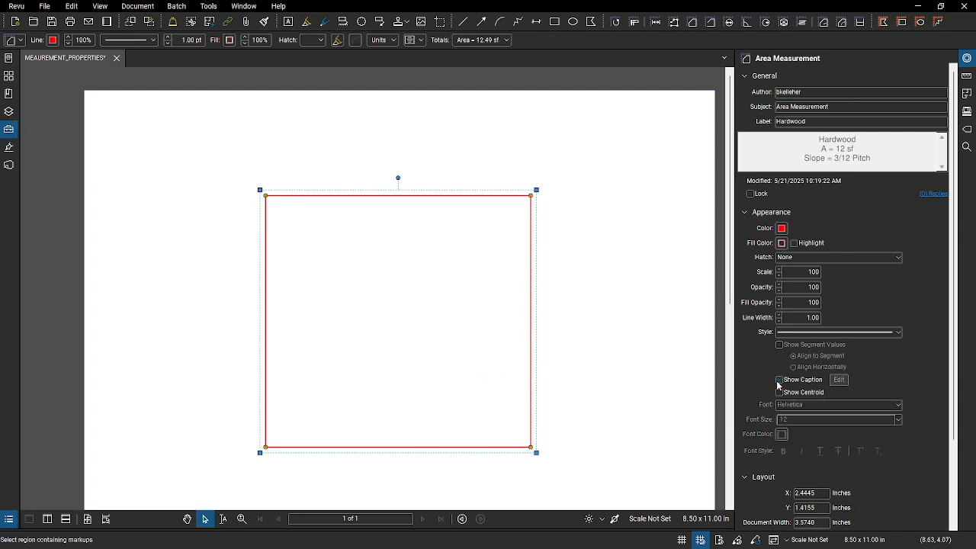
left_click(779, 380)
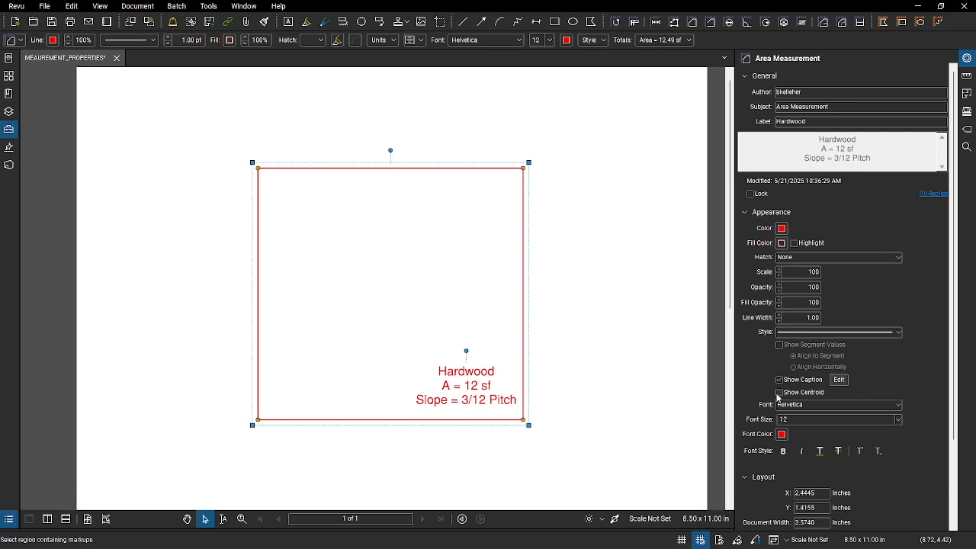
left_click(779, 393)
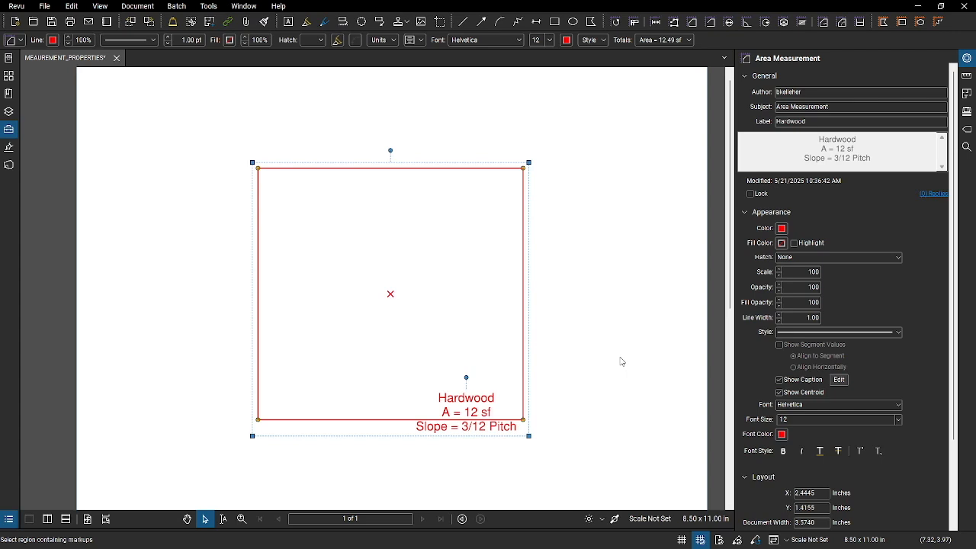
Try a length measurement from the square's centroid straight up to its upper edge
left_click(658, 23)
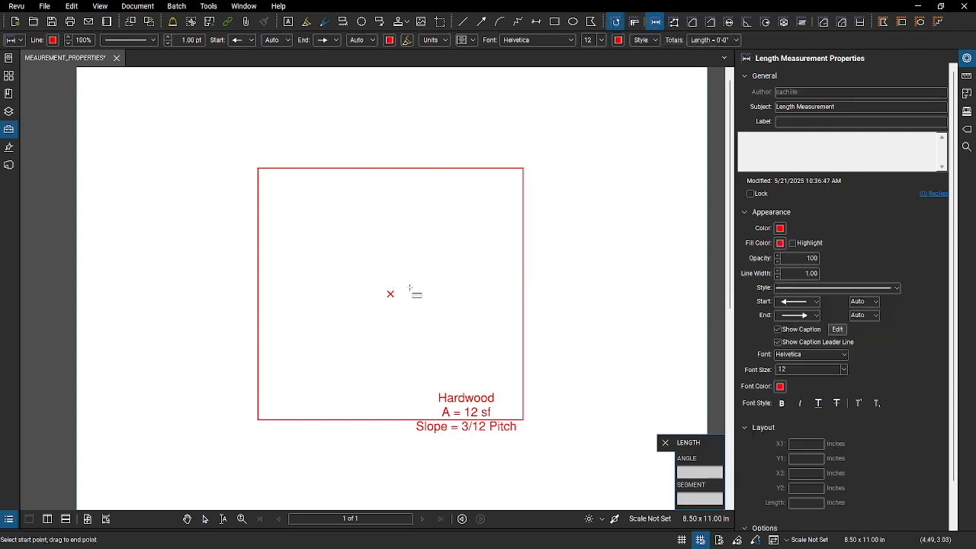
left_click_drag(390, 294, 389, 168)
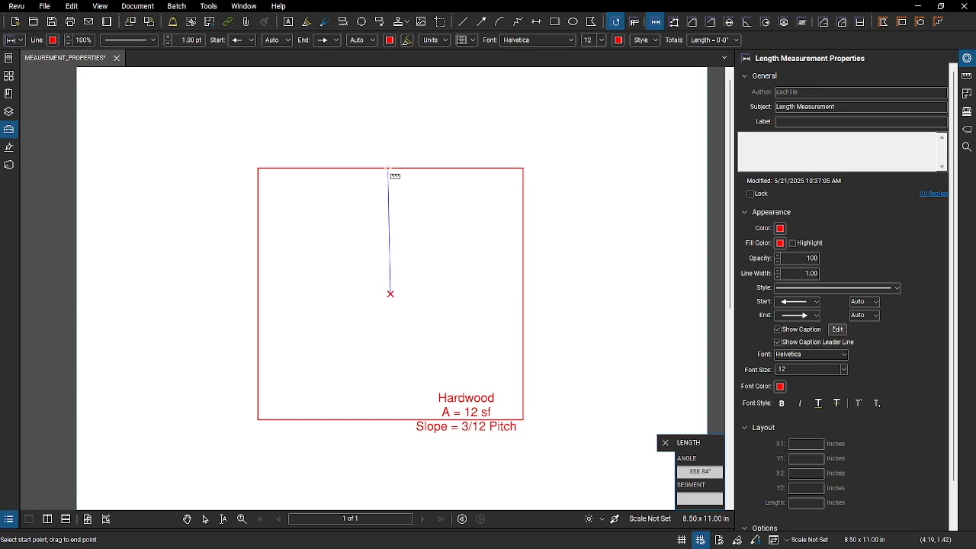
left_click_drag(389, 168, 389, 168)
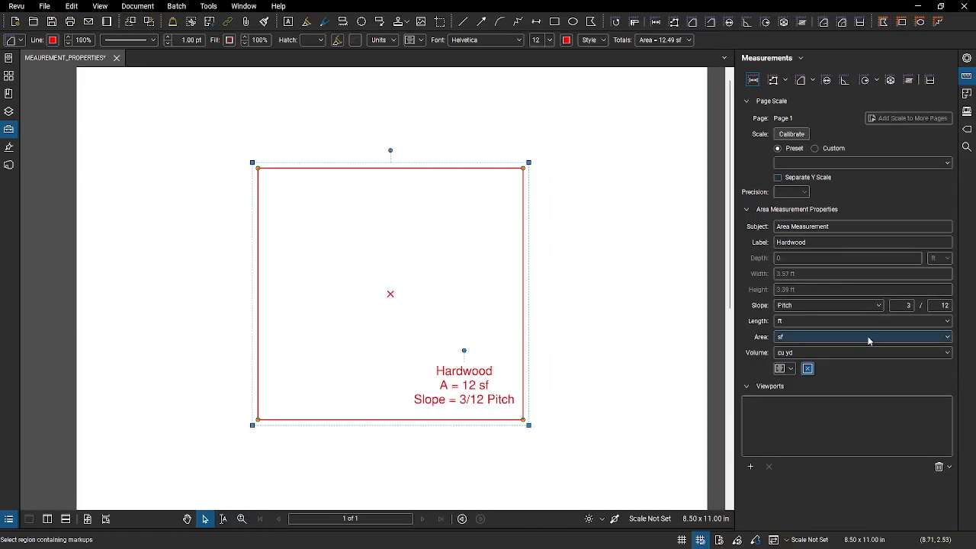
Review which values the area measurement's caption can include, and close its detailed properties
left_click(790, 369)
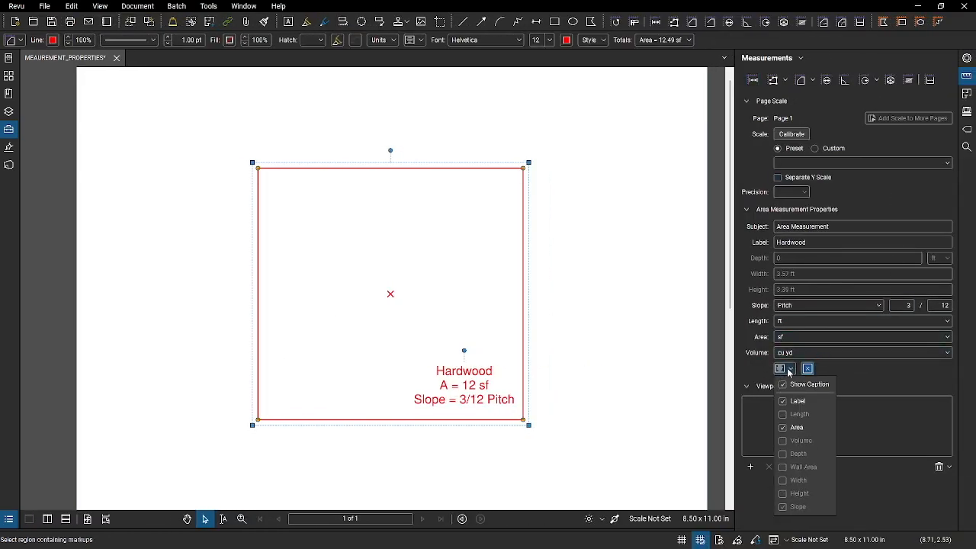
left_click(841, 371)
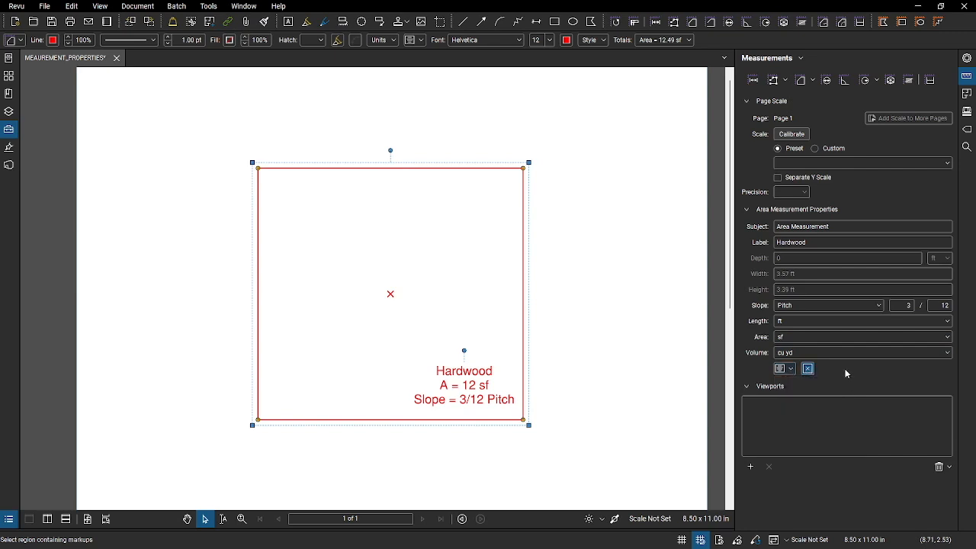
left_click(969, 61)
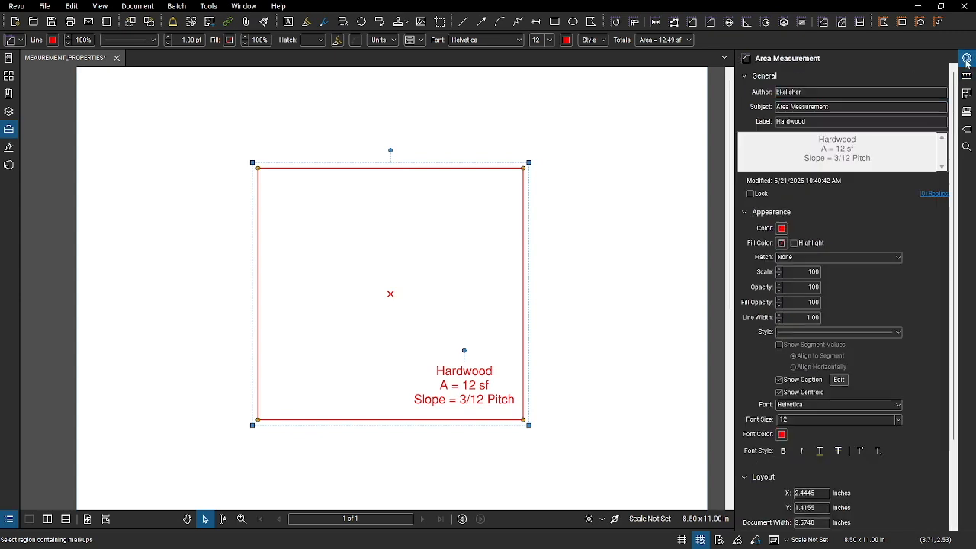
left_click(970, 61)
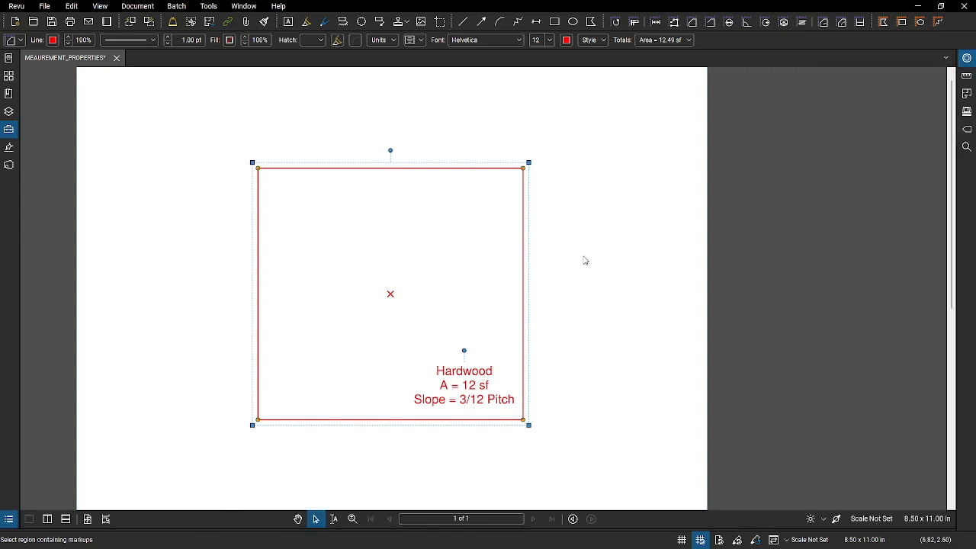
Replace the area measurement's subject with Flooring
left_click(21, 41)
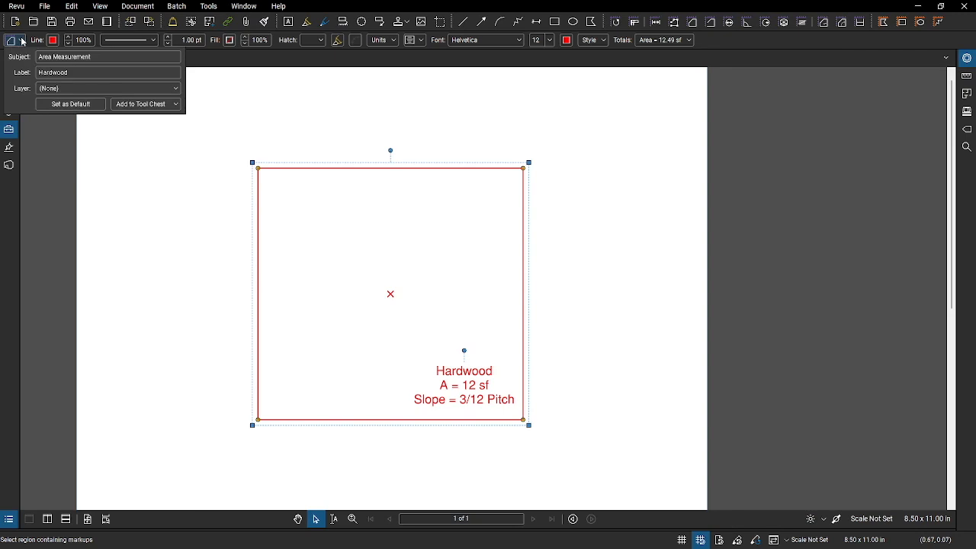
left_click(109, 56)
key("BackSpace")
key("BackSpace")
key("BackSpace")
key("BackSpace")
key("BackSpace")
key("BackSpace")
key("BackSpace")
key("BackSpace")
key("BackSpace")
key("BackSpace")
key("BackSpace")
key("BackSpace")
key("BackSpace")
key("BackSpace")
key("BackSpace")
key("BackSpace")
type("Flooring")
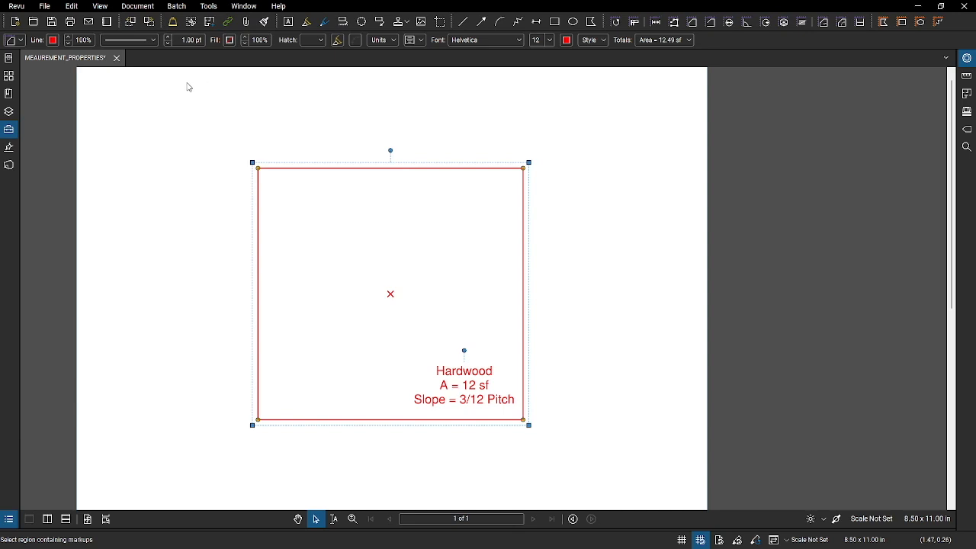
Set the area measurement's line width to 0 pt and fill it with a brownish red
left_click(195, 40)
key("BackSpace")
type("0")
left_click(229, 40)
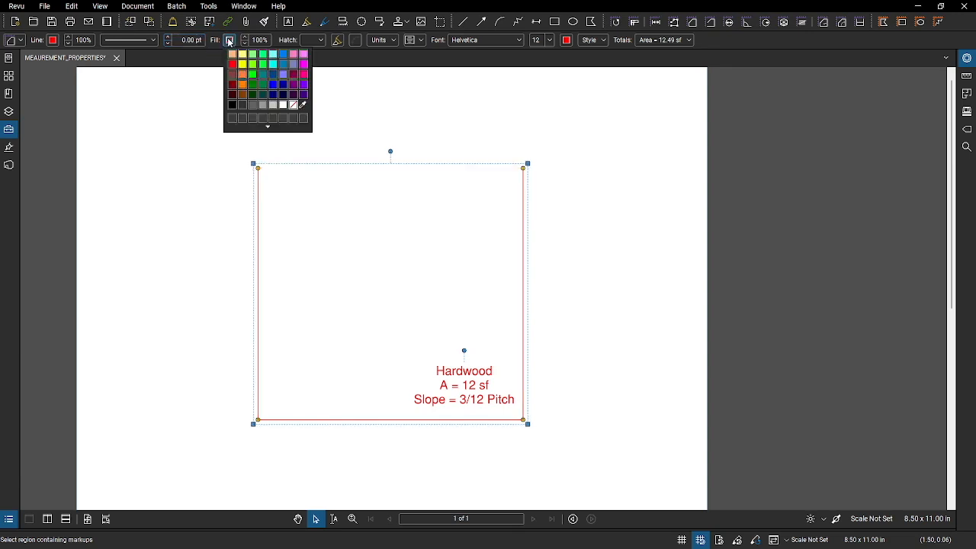
left_click(233, 84)
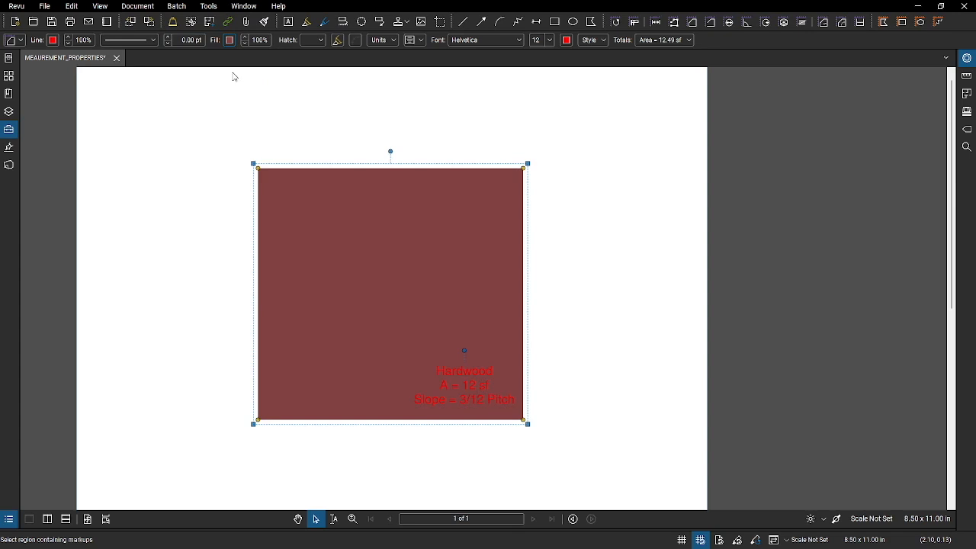
Apply a dark red Horizontal hatch to the area measurement and make its caption text white
left_click(318, 41)
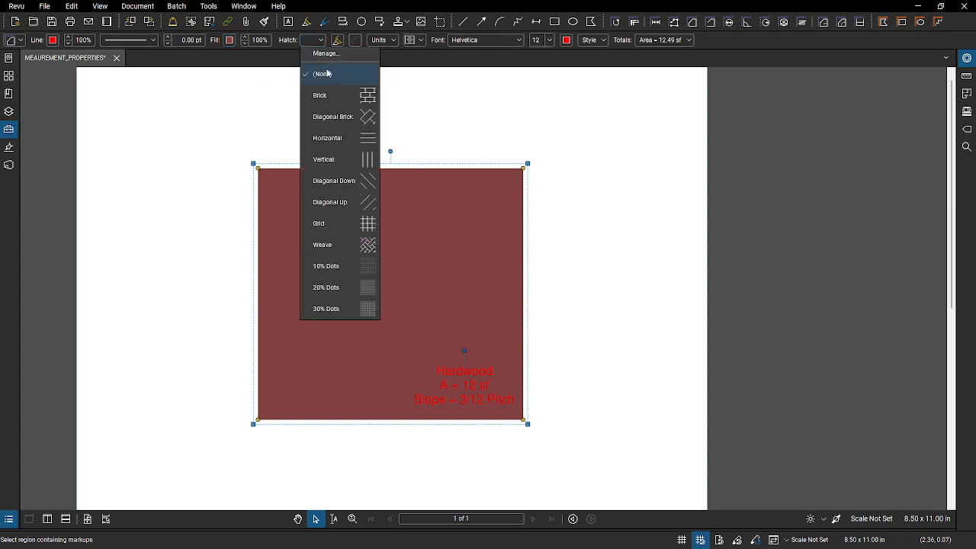
left_click(347, 138)
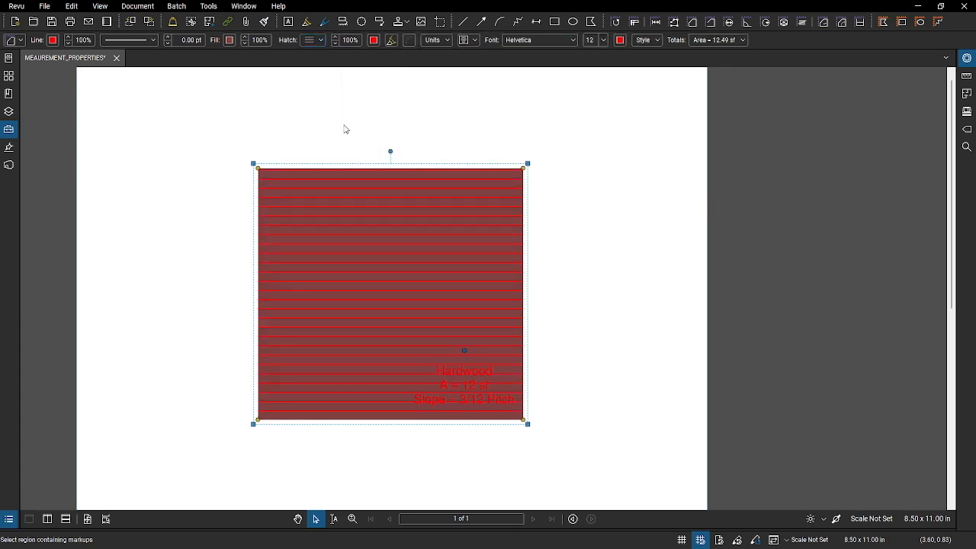
left_click(374, 41)
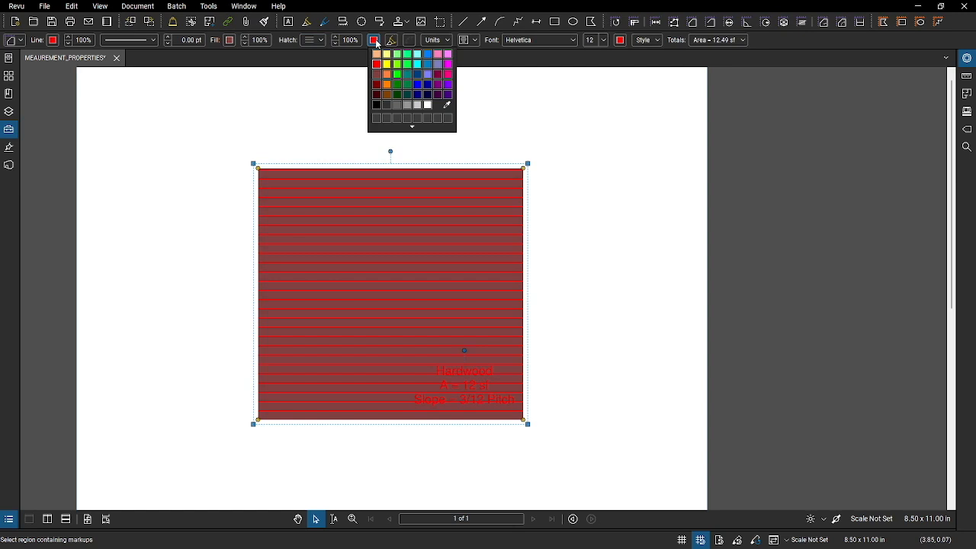
left_click(376, 94)
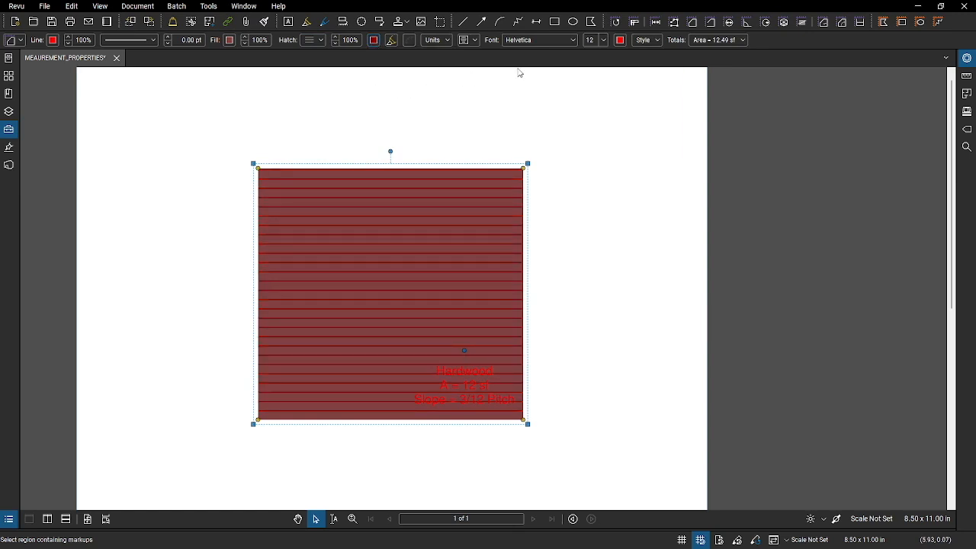
left_click(620, 41)
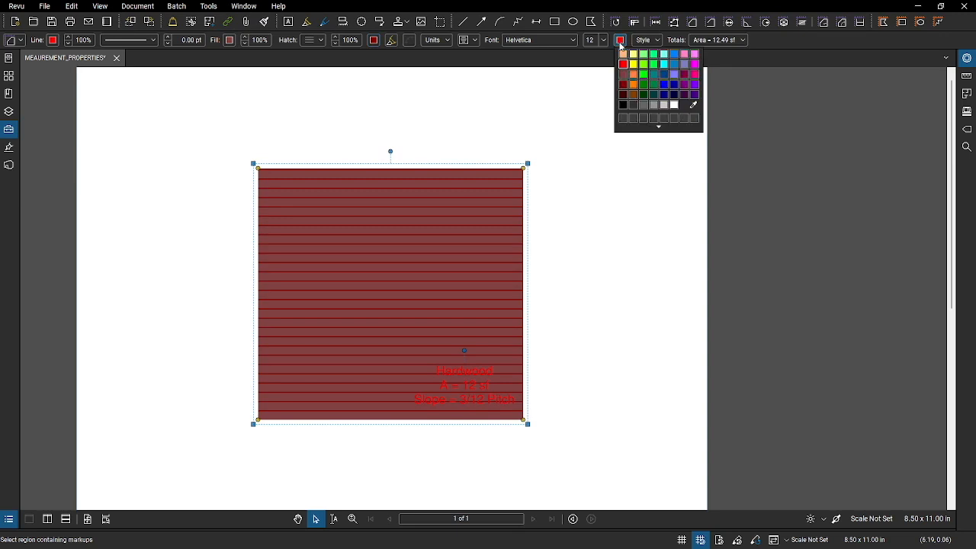
left_click(674, 106)
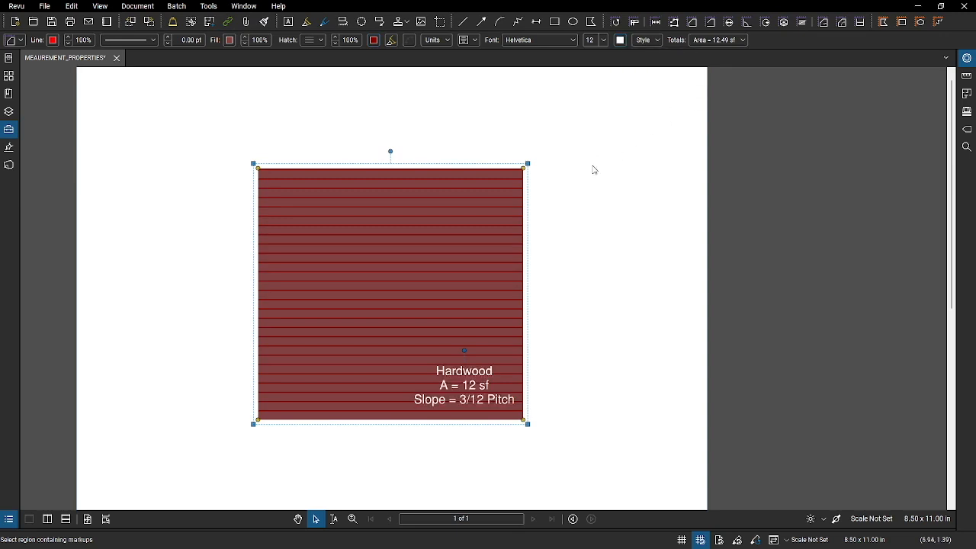